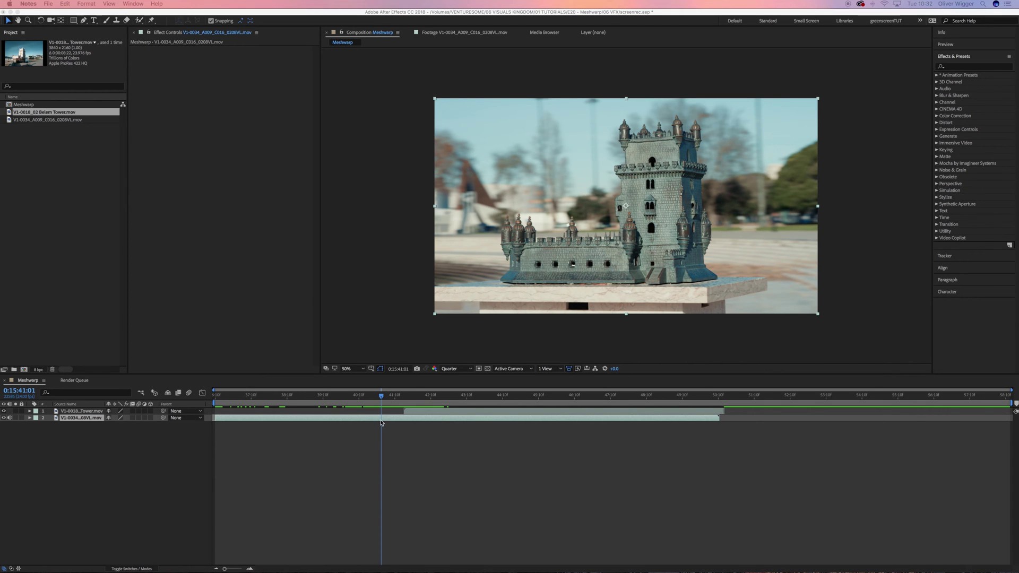
Step: Go to the Belem Tower clip's start and toggle its visibility to compare it with the miniature
left_click(409, 412)
key("i")
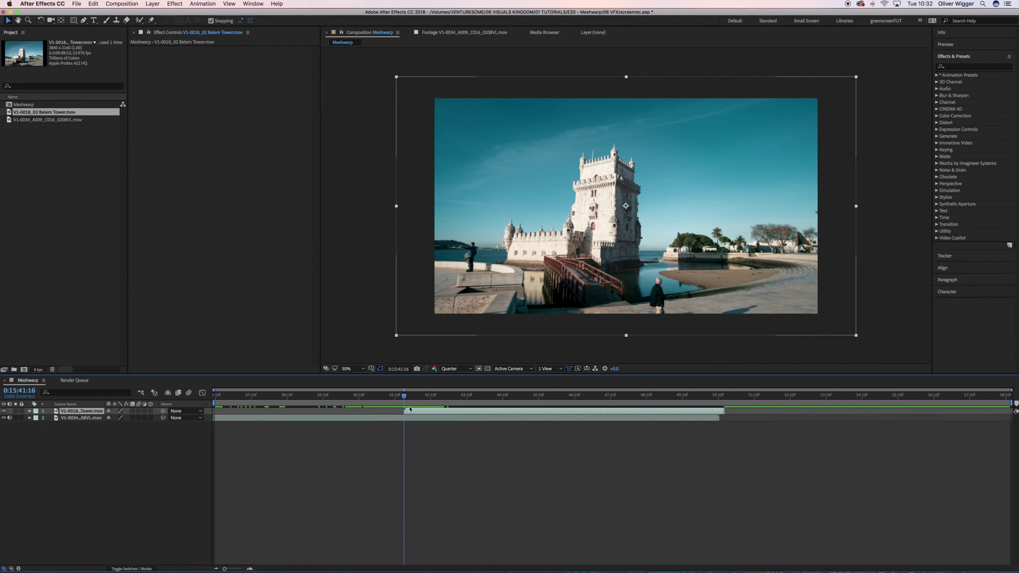
left_click(4, 411)
left_click(5, 411)
left_click(5, 412)
left_click(5, 412)
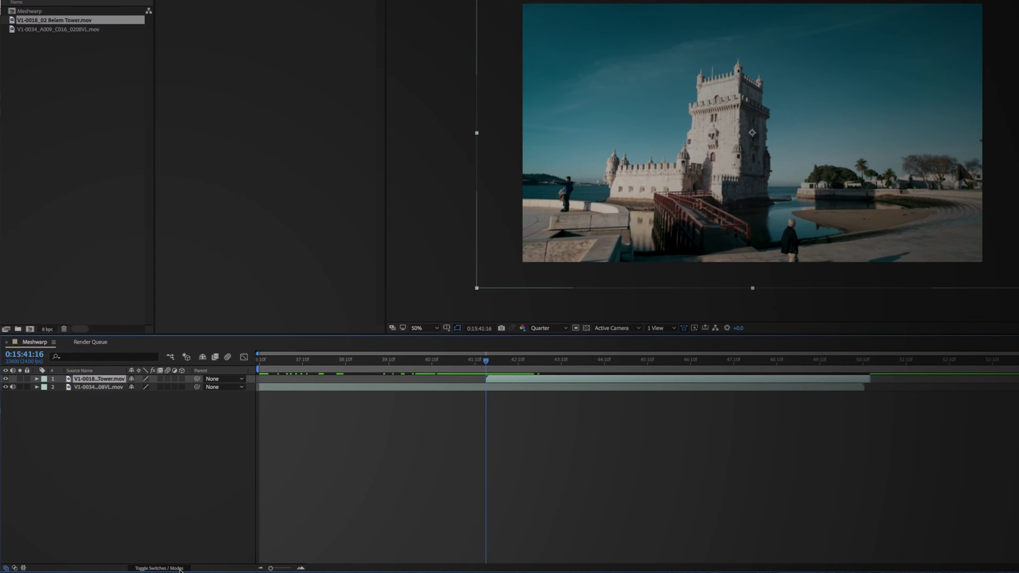
Step: Set the Belem Tower layer's blend mode to Difference
left_click(181, 568)
left_click(142, 379)
left_click(162, 419)
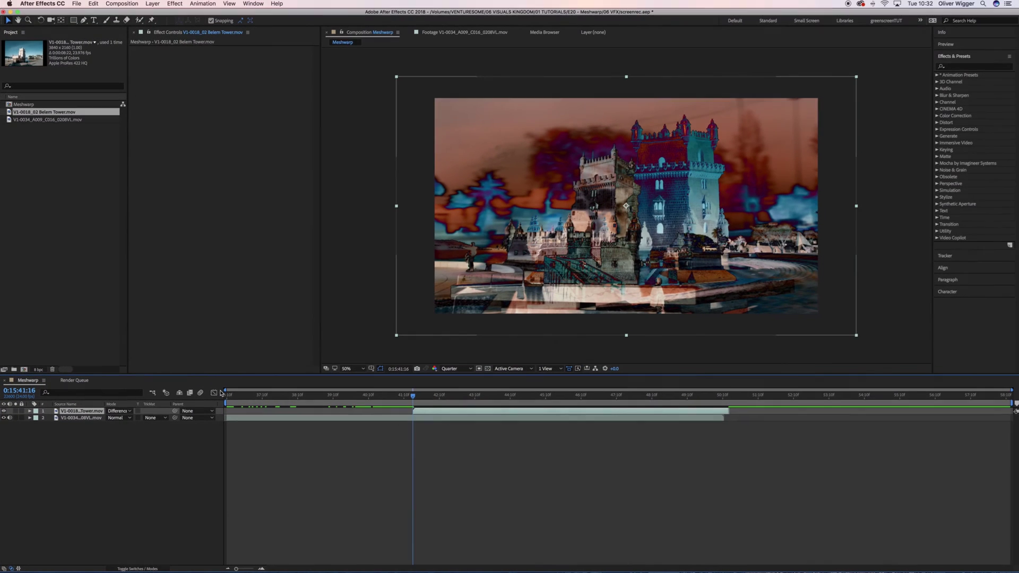
Step: Scale up the Belem Tower and keyframe its Position, shifting it right to match the model
key("p")
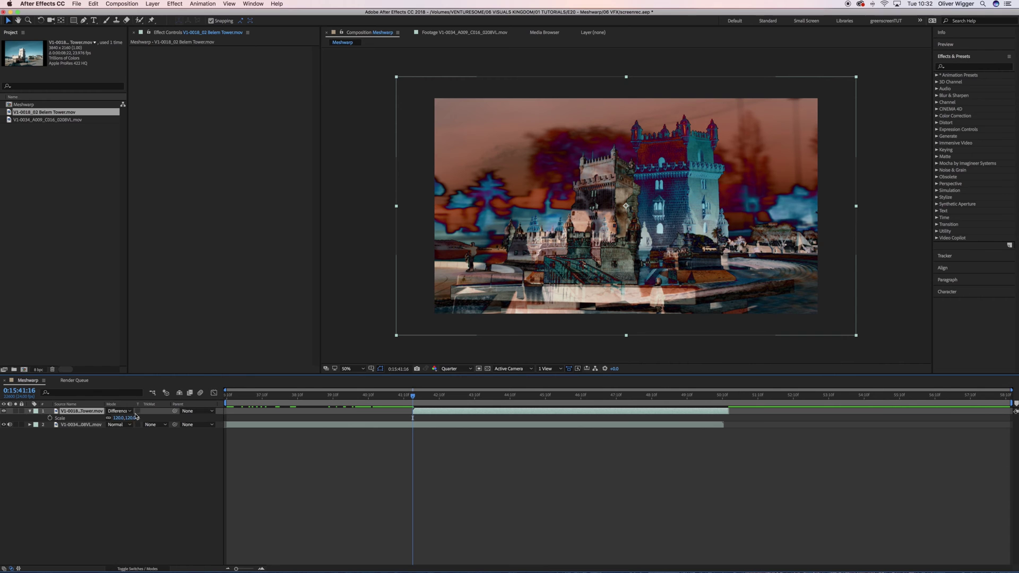
left_click_drag(120, 418, 80, 423)
key("p")
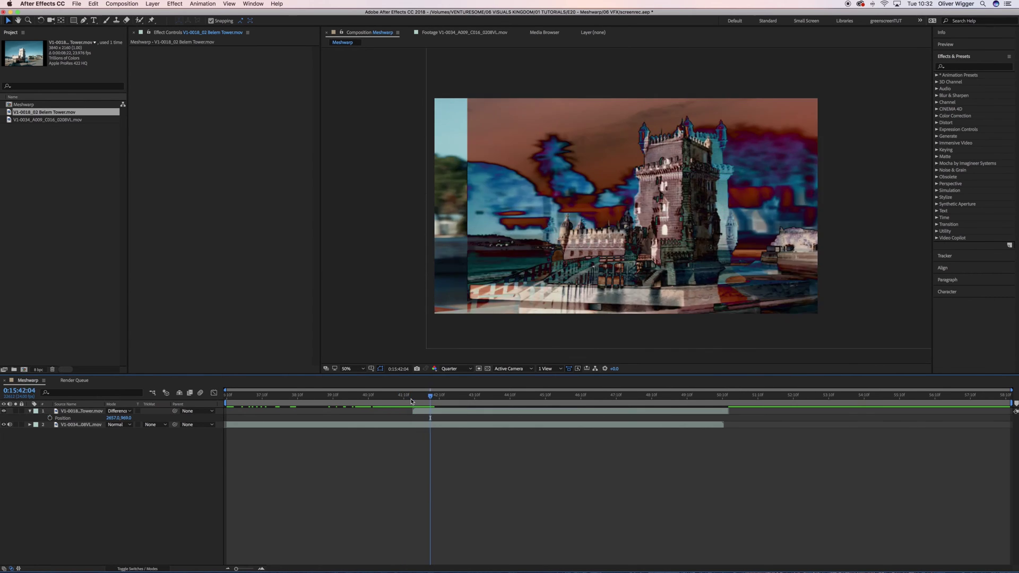
left_click(10, 418)
left_click(16, 418)
left_click_drag(113, 418, 157, 421)
Step: Keyframe Rotation at about 6° at 42:04 and -2.7° at 41:16
key("shift+r")
left_click(50, 432)
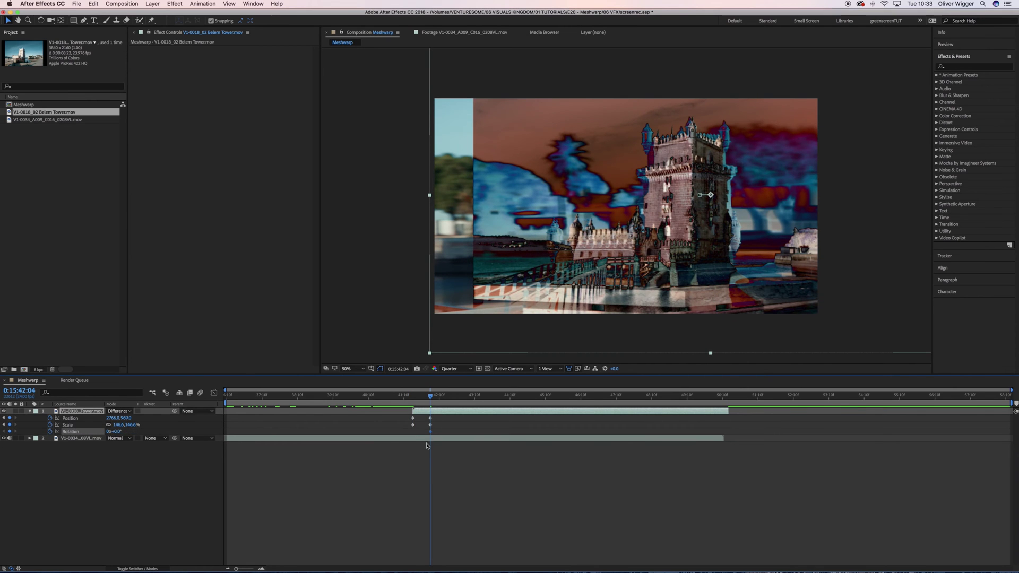
left_click_drag(430, 431, 412, 431)
left_click_drag(118, 432, 115, 433)
left_click(421, 451)
left_click_drag(430, 396, 413, 397)
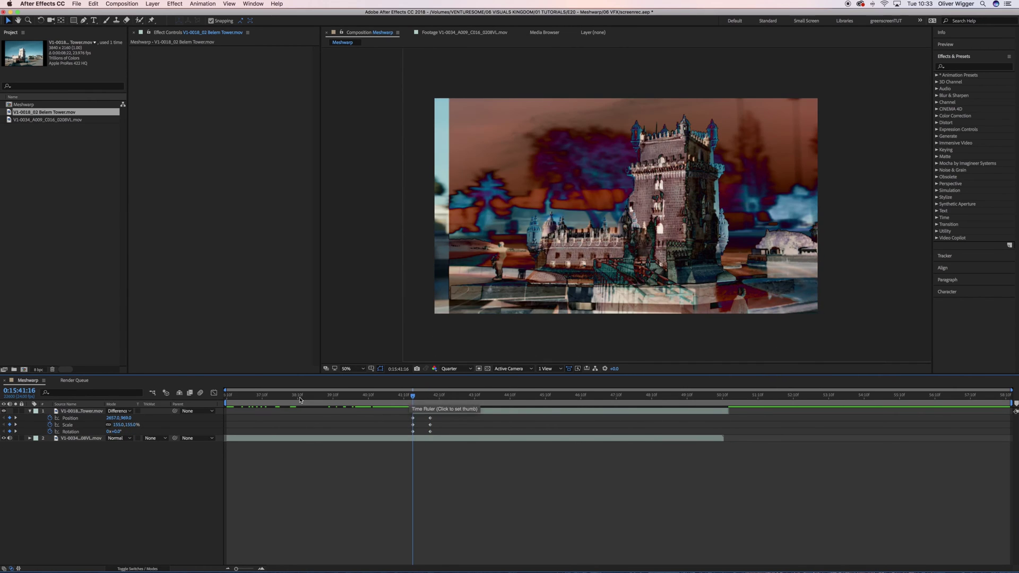
left_click_drag(113, 432, 192, 428)
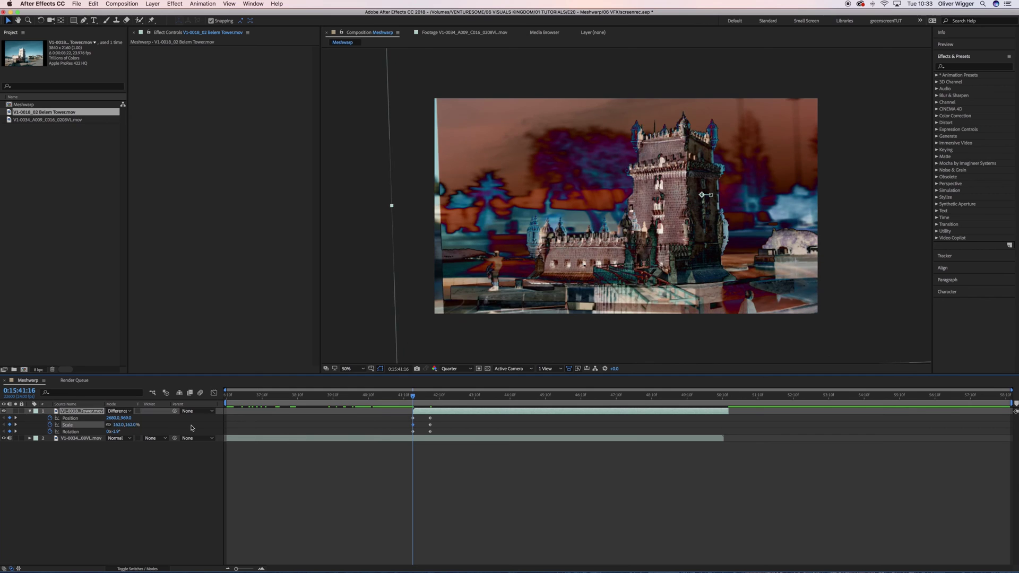
Step: Nudge the tower's position at 41:22 so it stays aligned with the model between keyframes
key("k")
key("j")
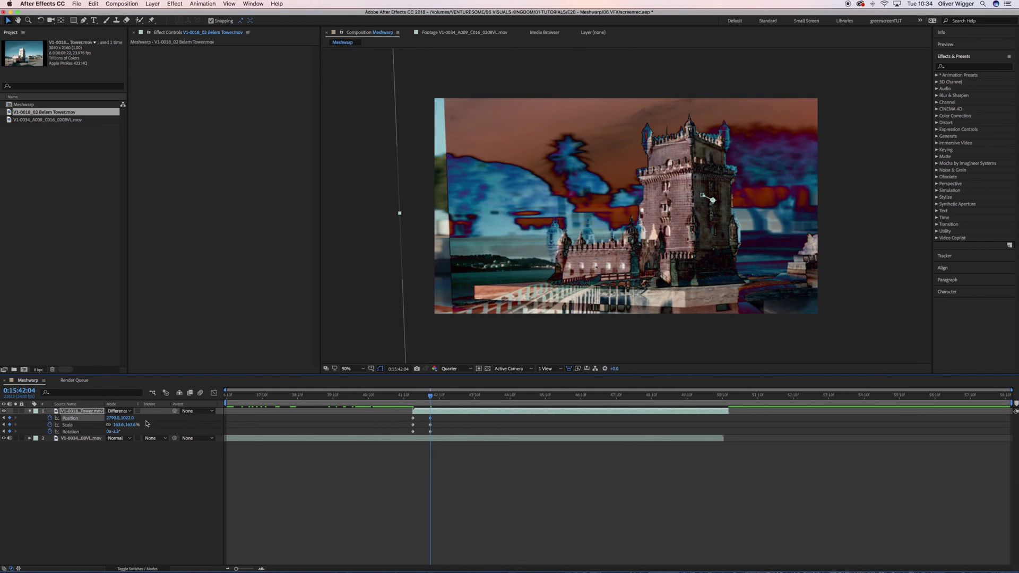
left_click_drag(432, 396, 422, 396)
mouse_move(113, 419)
left_mouse_down()
mouse_move(91, 419)
mouse_move(131, 426)
mouse_move(116, 433)
left_mouse_up()
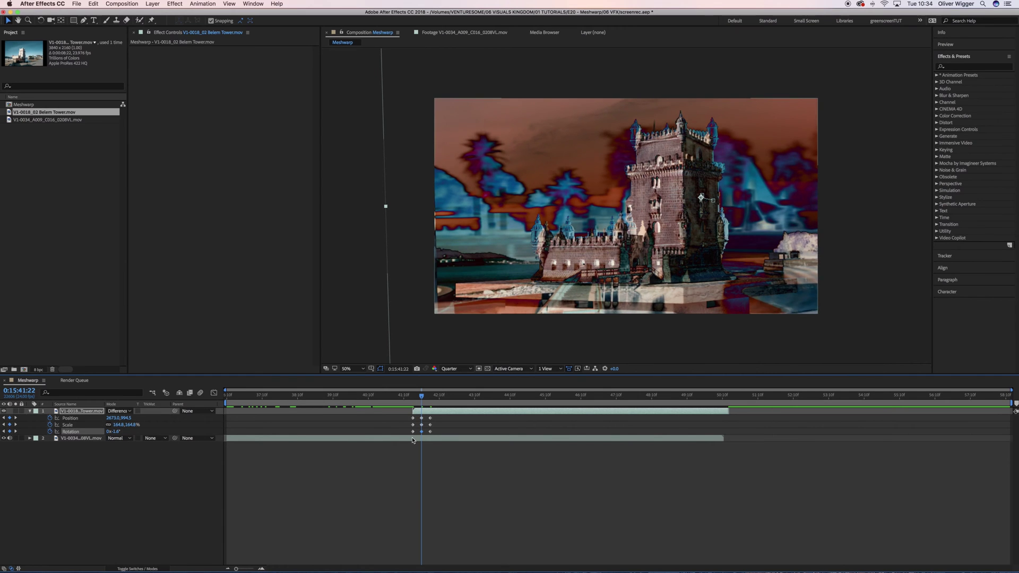
key("j")
left_click(162, 446)
key("u")
left_click(956, 67)
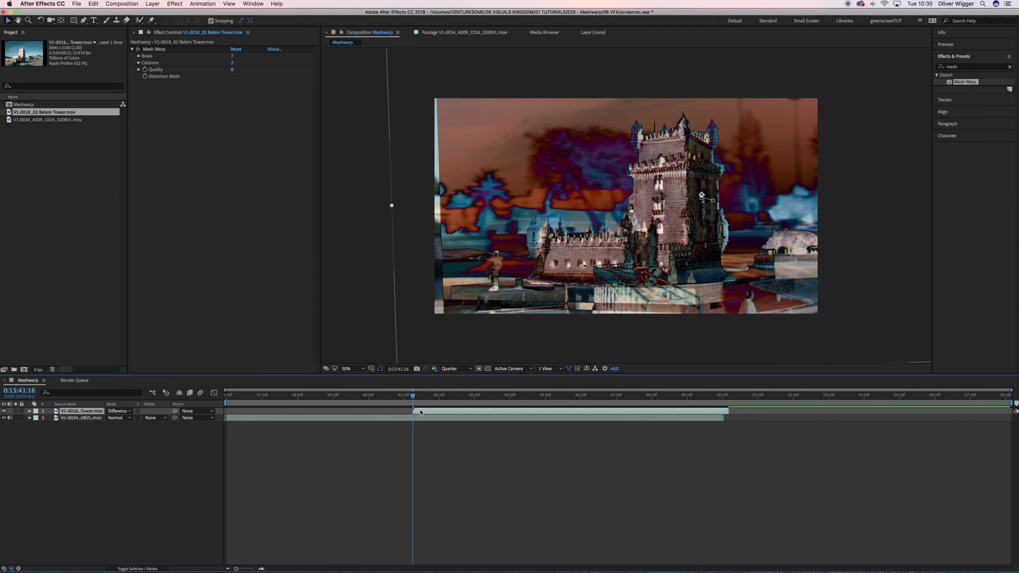
Step: Give Belem Tower's Mesh Warp 12 rows and the miniature's Mesh Warp 11 rows by 11 columns
mouse_move(232, 55)
left_mouse_down()
mouse_move(253, 56)
mouse_move(221, 64)
left_mouse_up()
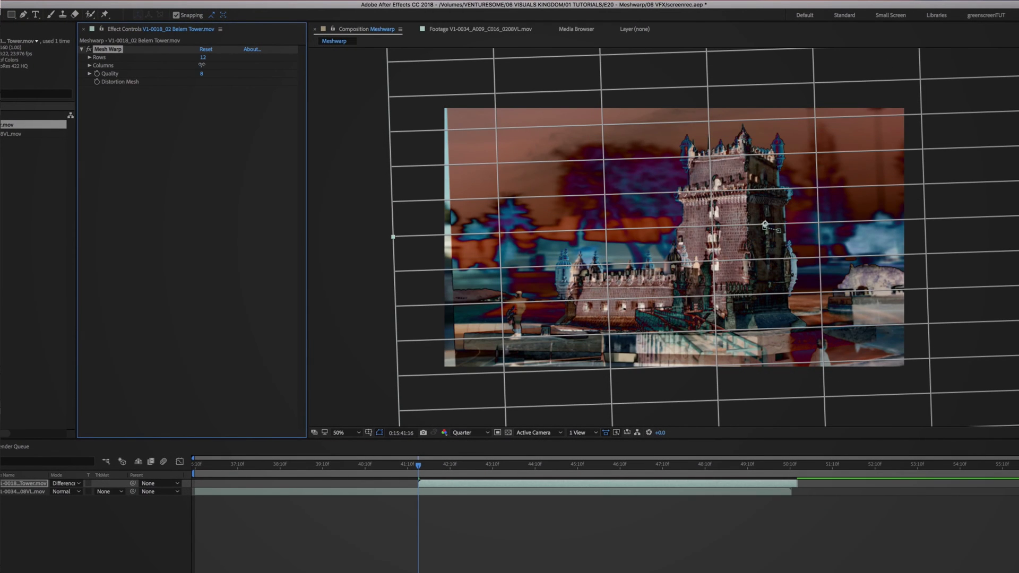
left_click(187, 146)
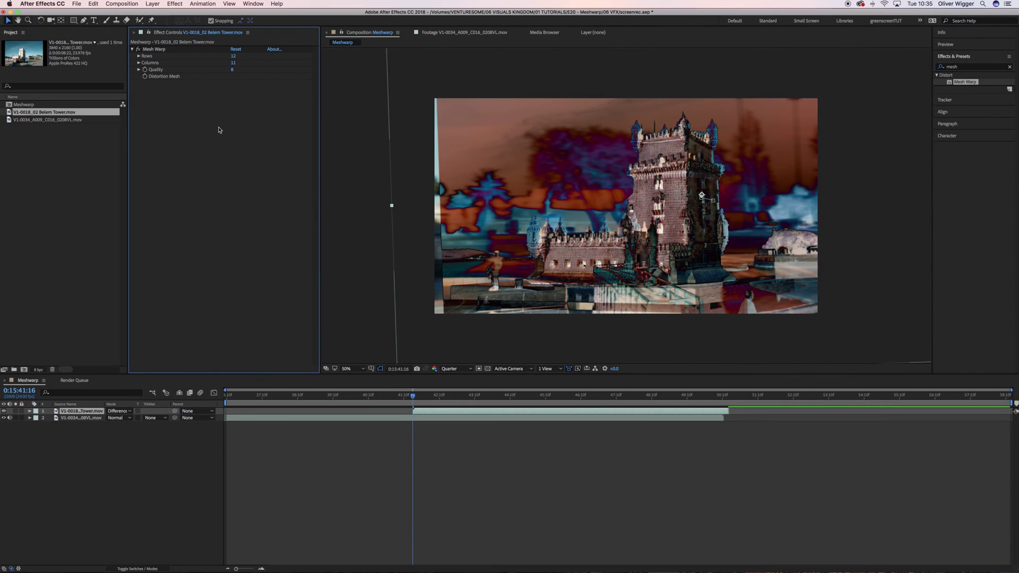
left_click(412, 418)
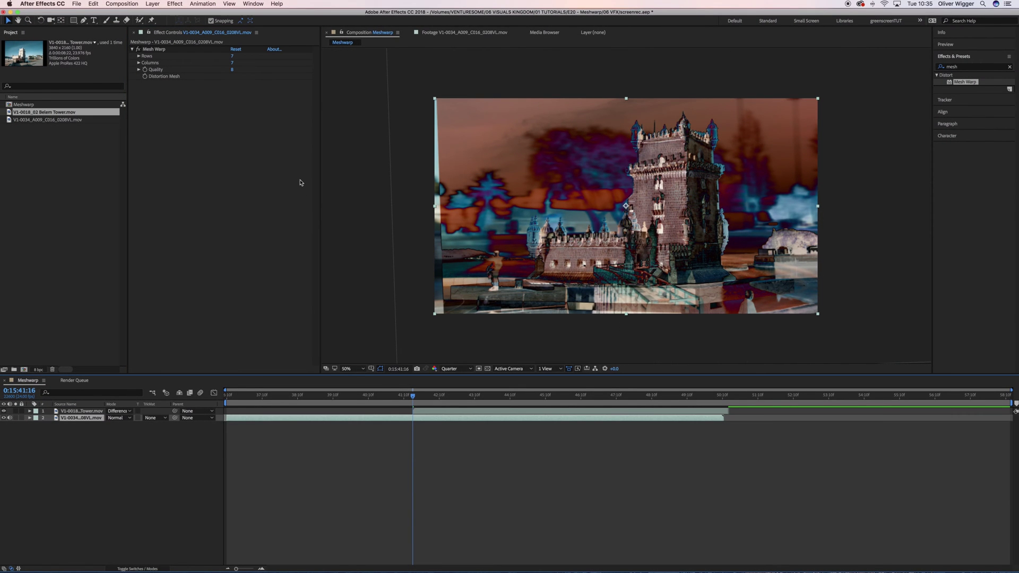
left_click_drag(233, 57, 248, 63)
left_click(469, 436)
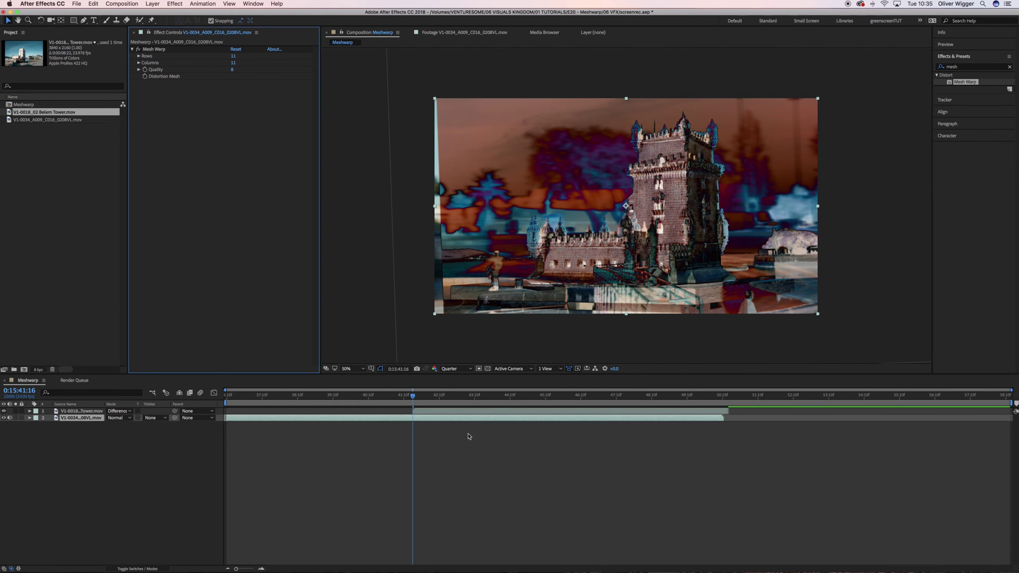
mouse_move(418, 399)
left_mouse_down()
mouse_move(404, 400)
mouse_move(436, 407)
left_mouse_up()
Step: Add Distortion Mesh keyframes on the Belem Tower layer at 41:16 and 42:04
left_click(436, 411)
key("u")
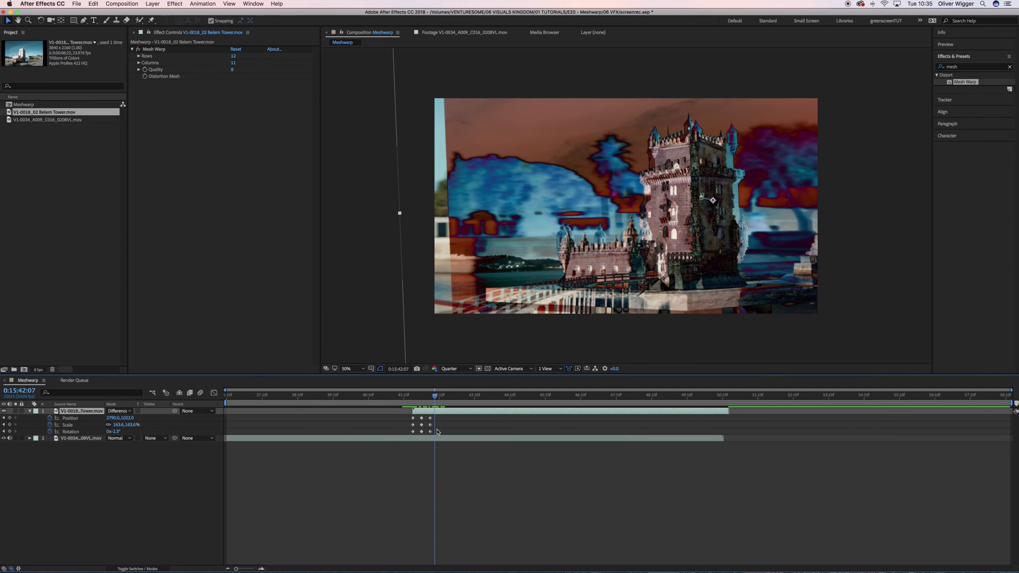
key("j")
key("j")
key("j")
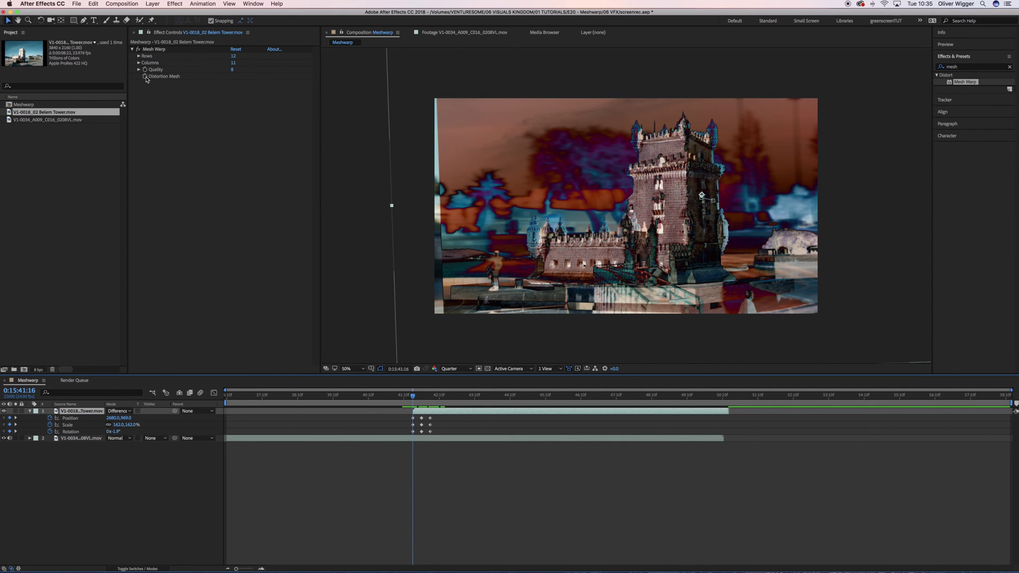
left_click(146, 77)
key("k")
key("k")
key("u")
left_click(10, 425)
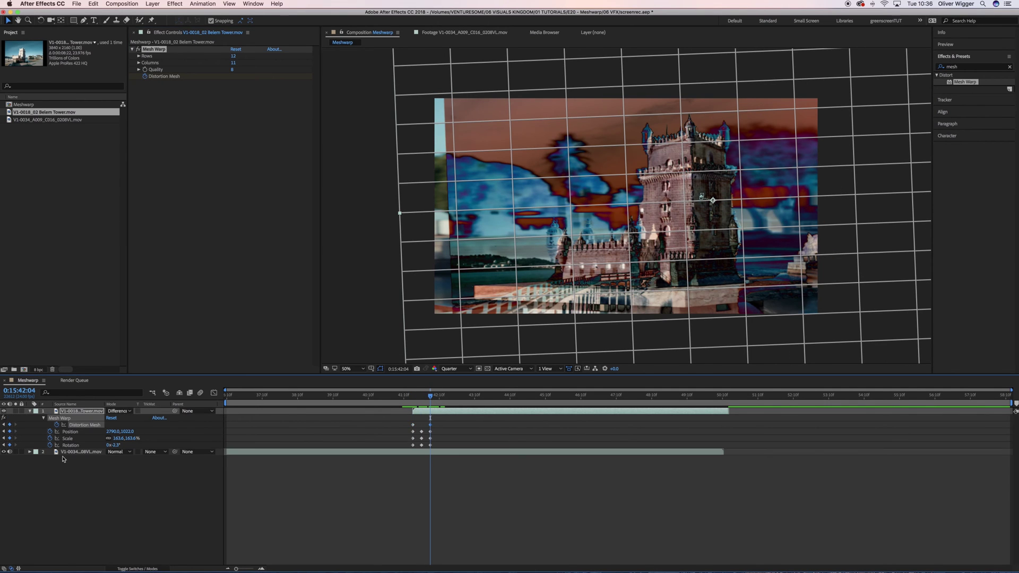
Step: Drag the miniature tower's mesh points so its outline matches the Belem Tower edges and top
left_click(428, 453)
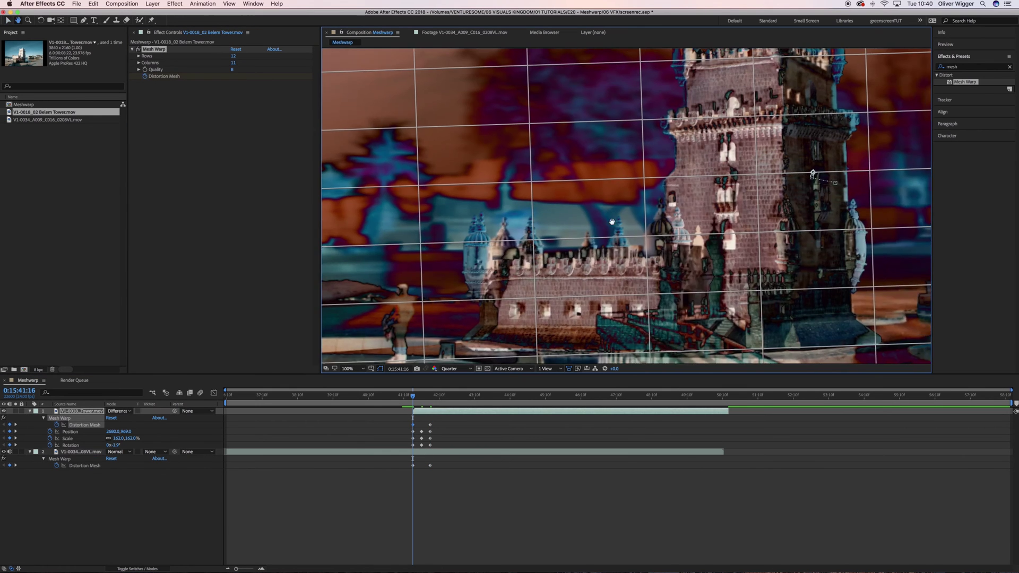
left_click_drag(611, 222, 679, 218)
left_click_drag(488, 240, 440, 229)
left_click_drag(601, 236, 584, 238)
left_click_drag(486, 182, 443, 172)
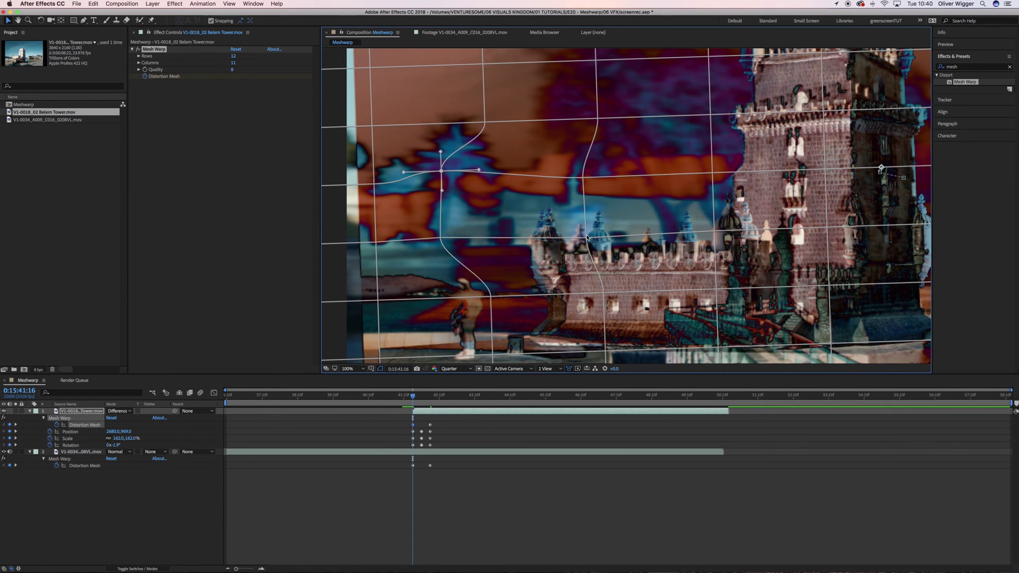
left_click_drag(598, 178, 578, 166)
left_click_drag(589, 249, 576, 203)
left_click_drag(593, 306, 566, 305)
left_click_drag(690, 202, 491, 263)
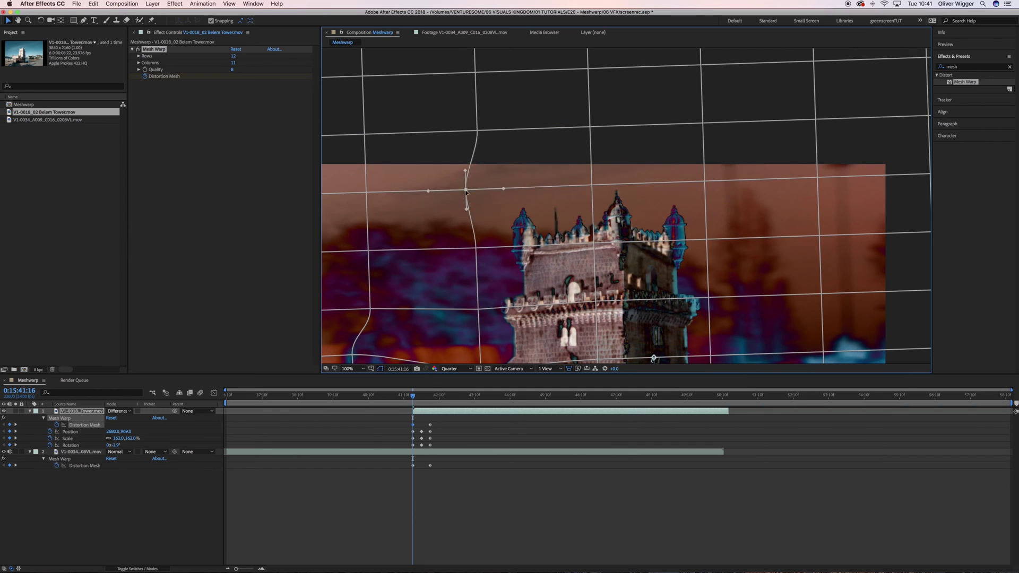
left_click_drag(585, 246, 679, 239)
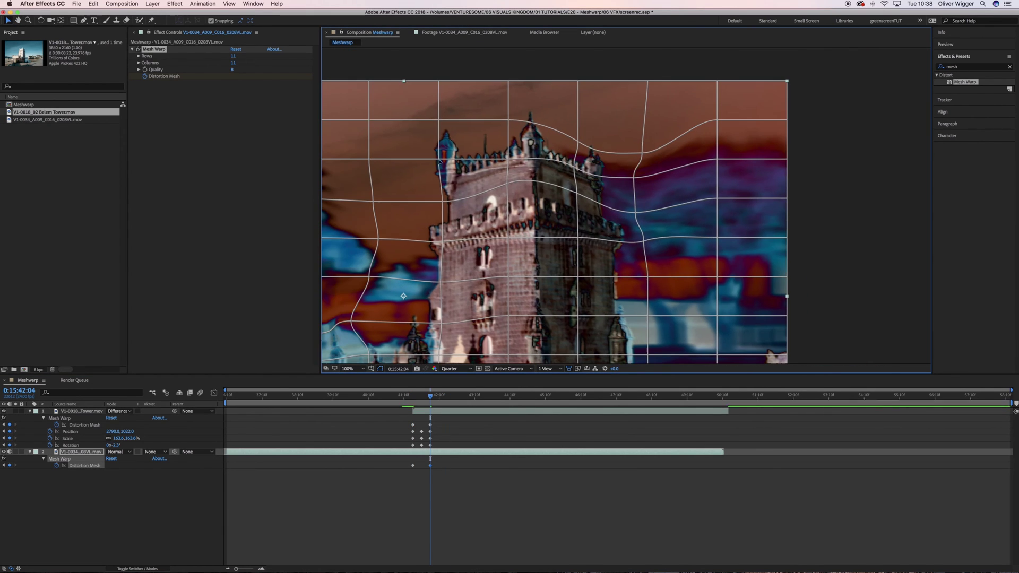
left_click_drag(439, 159, 445, 172)
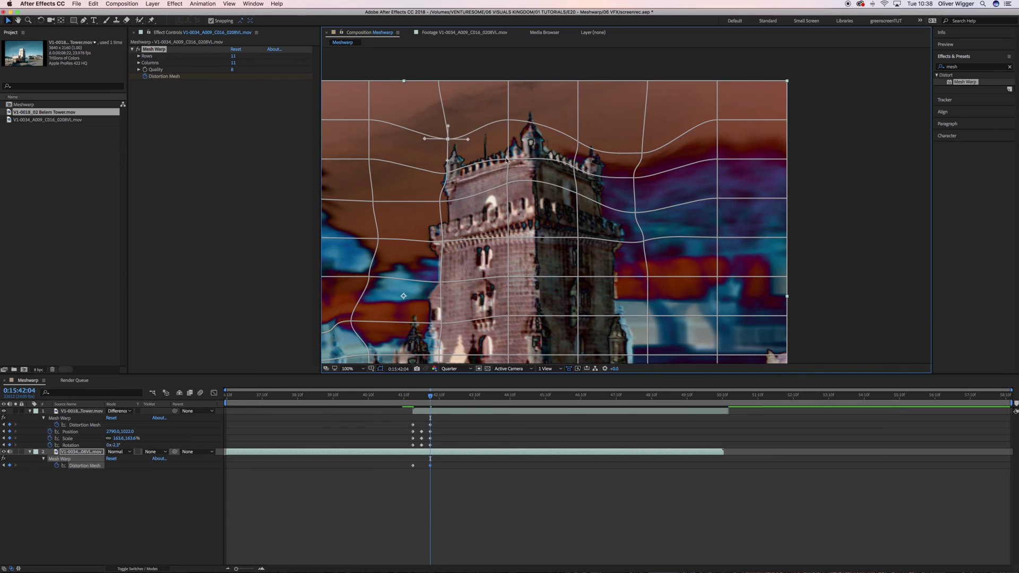
key("h")
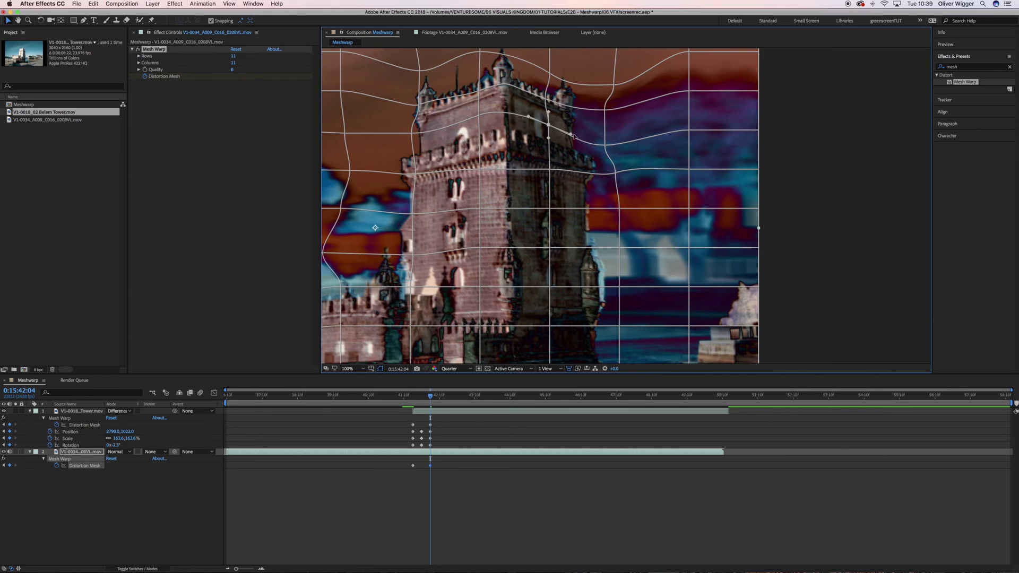
left_click_drag(639, 231, 619, 185)
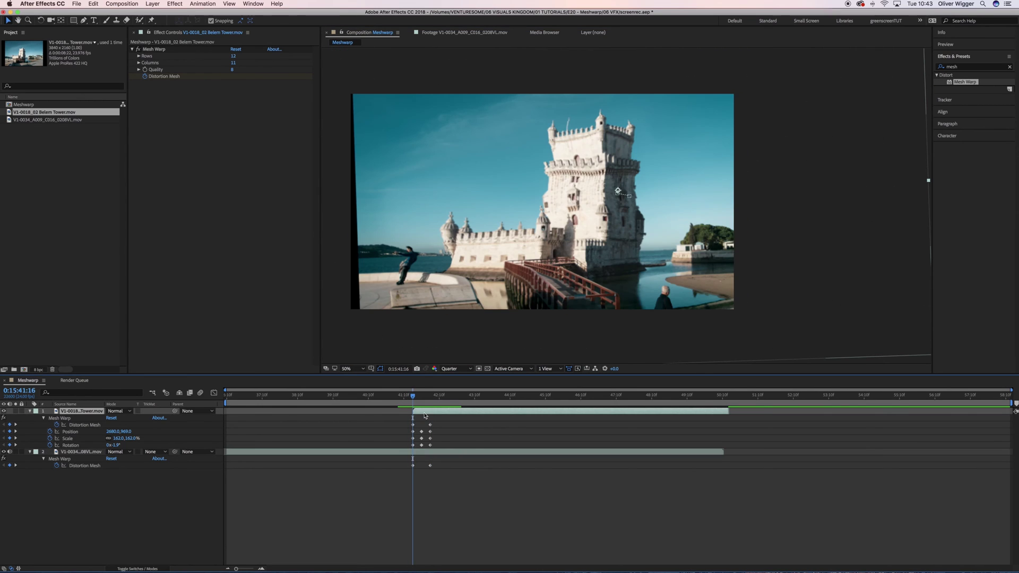
Step: Keyframe Belem Tower's Opacity at 0% and then 100% at the last keyframe
key("shift+t")
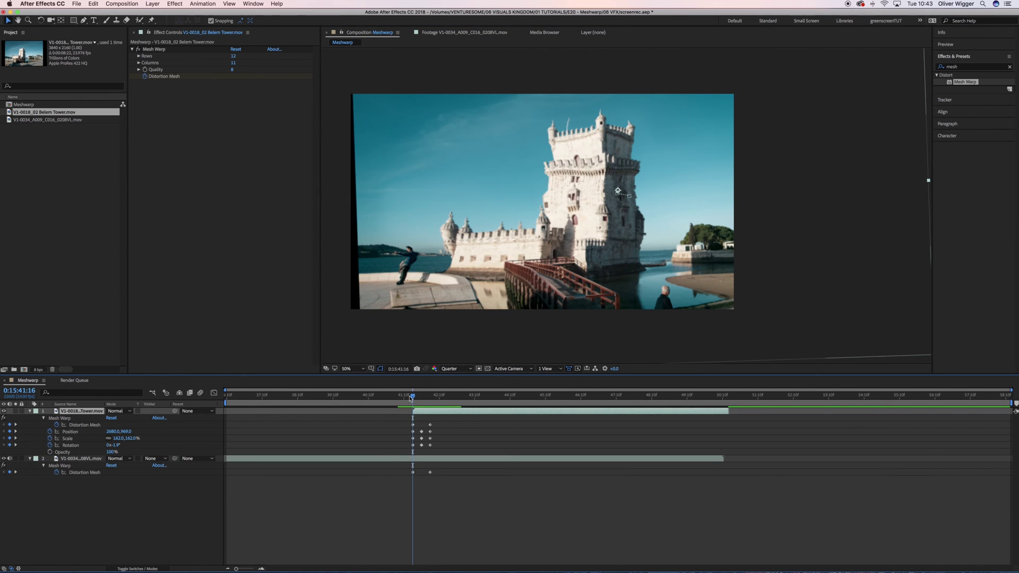
type("0")
key("Return")
key("k")
key("k")
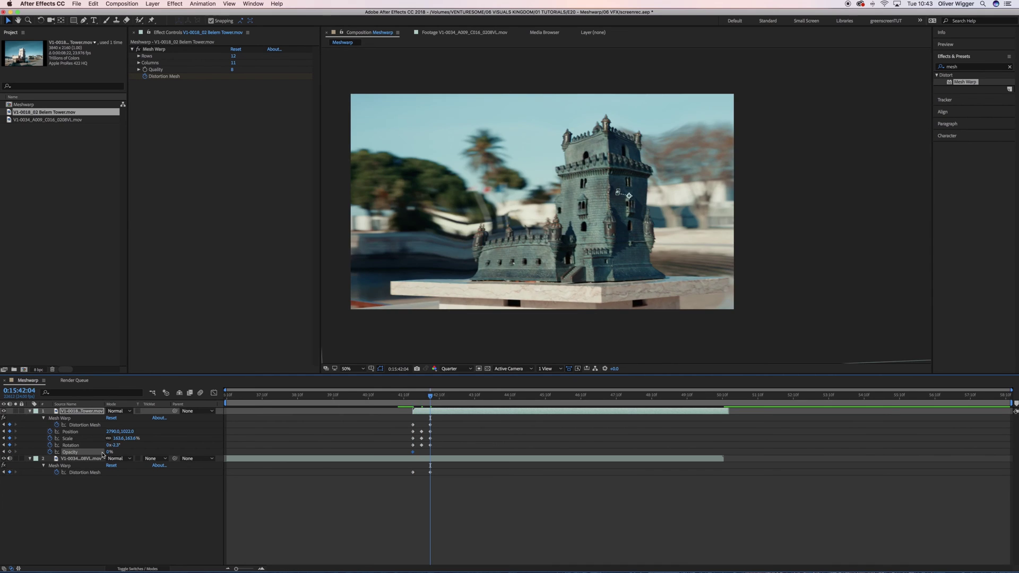
left_click(109, 452)
type("100")
key("Return")
Step: Move the Opacity keyframes so the fade runs from 41:20 to 42:00
mouse_move(430, 397)
left_mouse_down()
mouse_move(392, 398)
mouse_move(420, 398)
left_mouse_up()
key("equal")
key("equal")
key("equal")
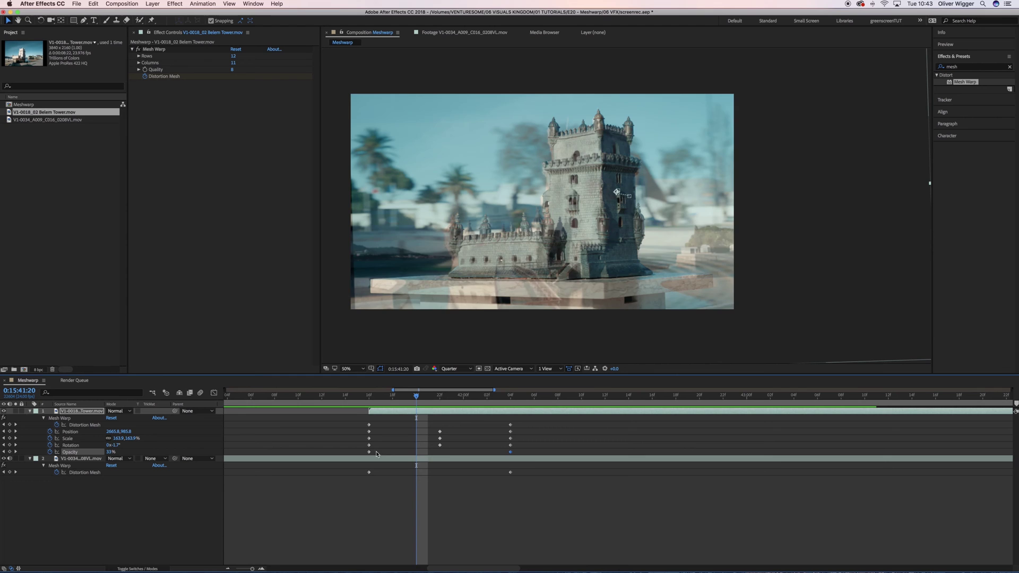
left_click_drag(370, 452, 405, 453)
left_click_drag(512, 453, 417, 453)
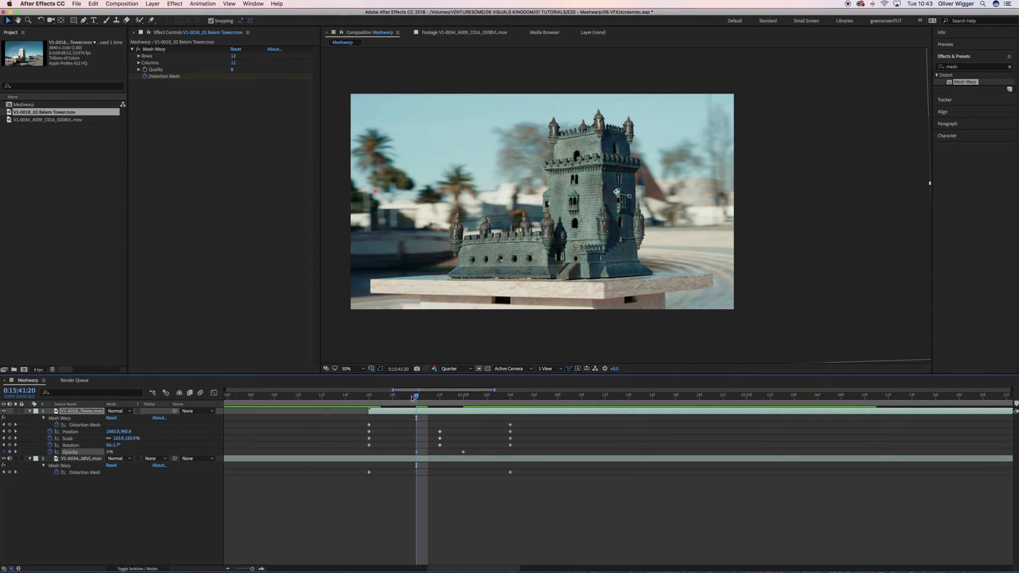
left_click_drag(417, 399, 313, 418)
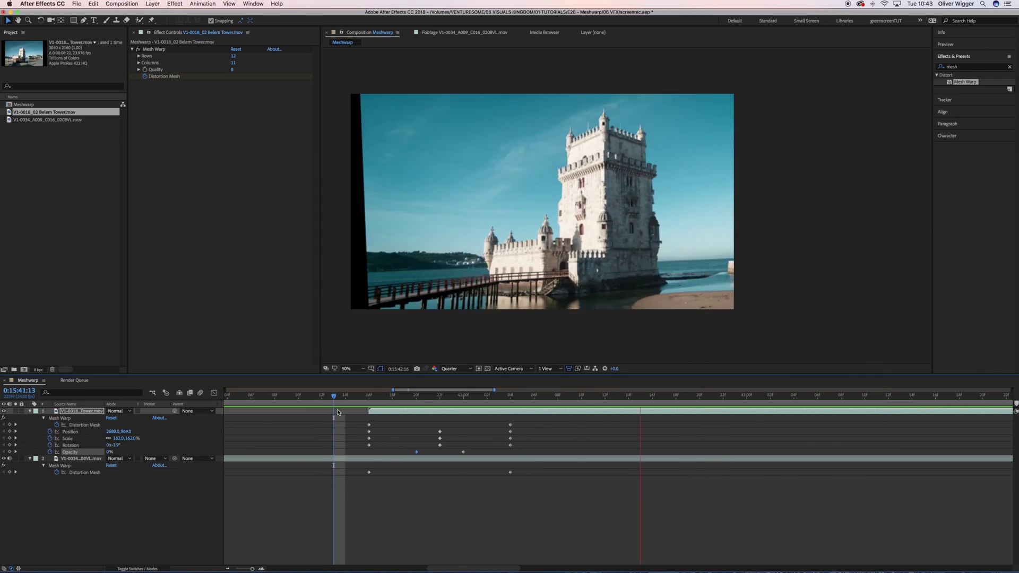